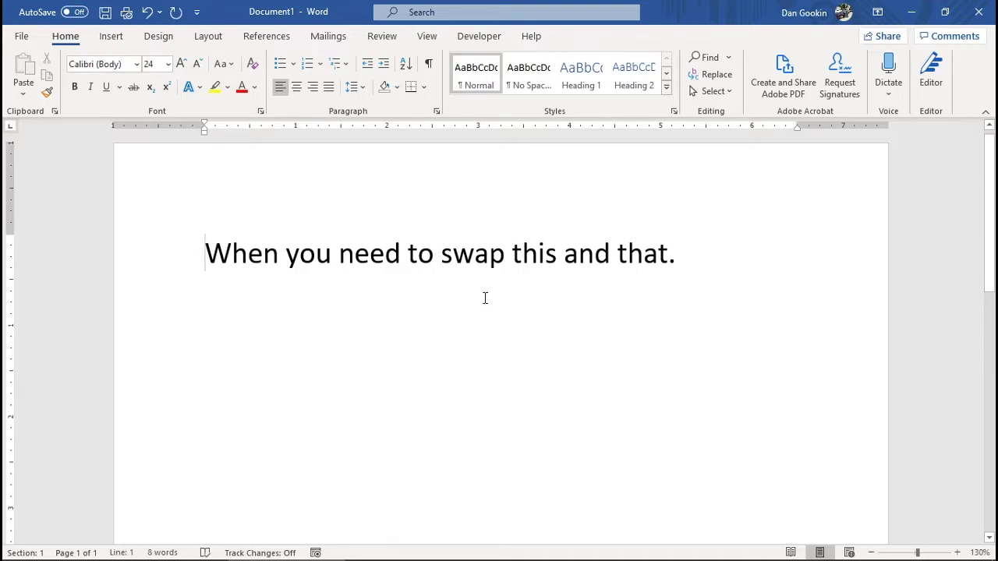
# Place the cursor before "this" and set up a new macro recording with the name Swap_words.
pyautogui.click(515, 266)
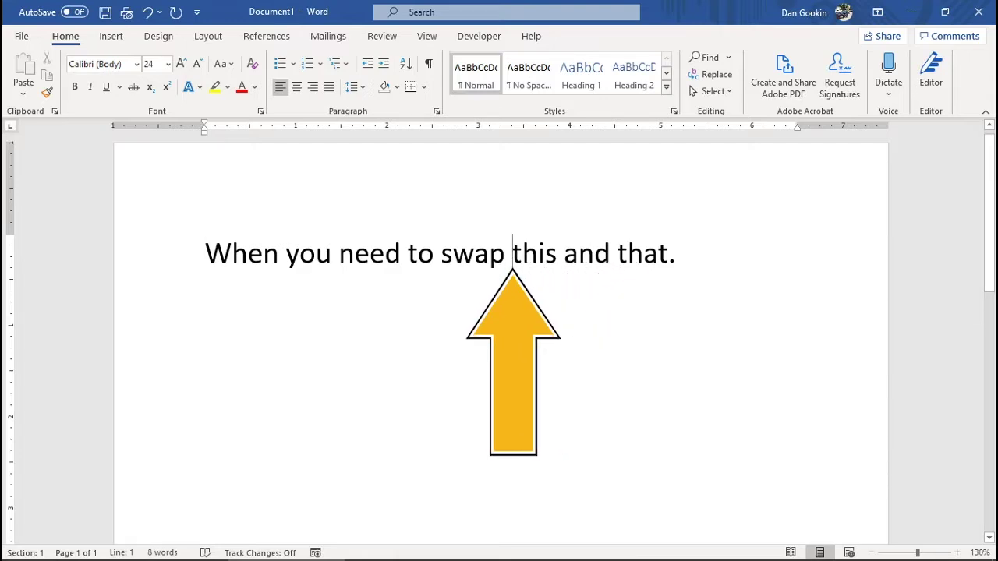
pyautogui.click(477, 39)
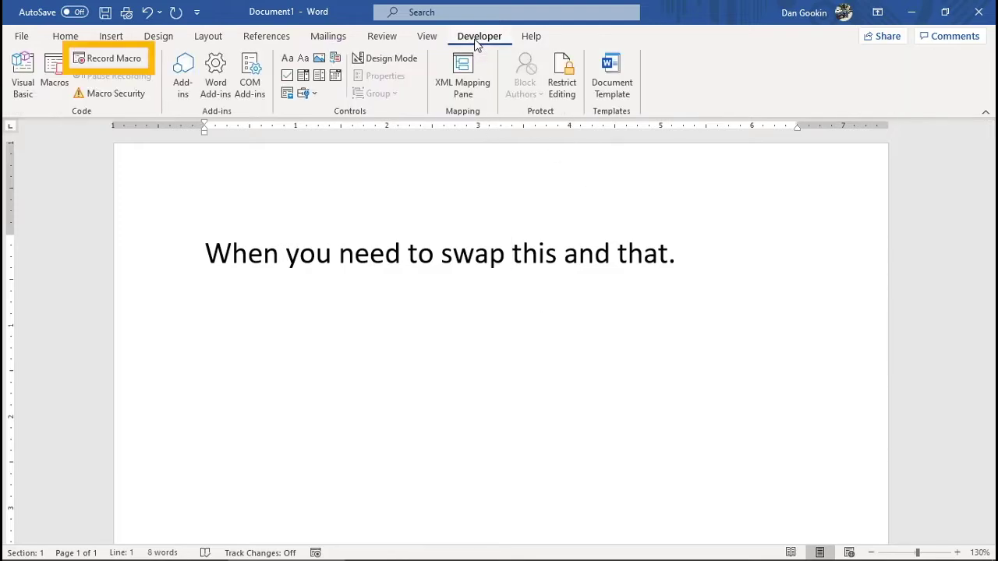
pyautogui.click(110, 59)
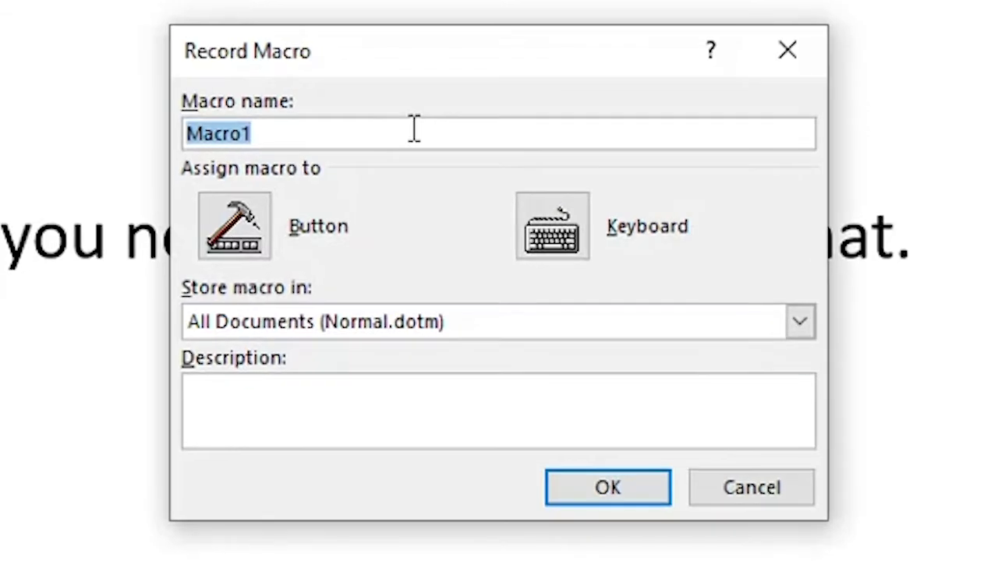
pyautogui.write('Swap')
pyautogui.press('BackSpace')
pyautogui.write('_words')
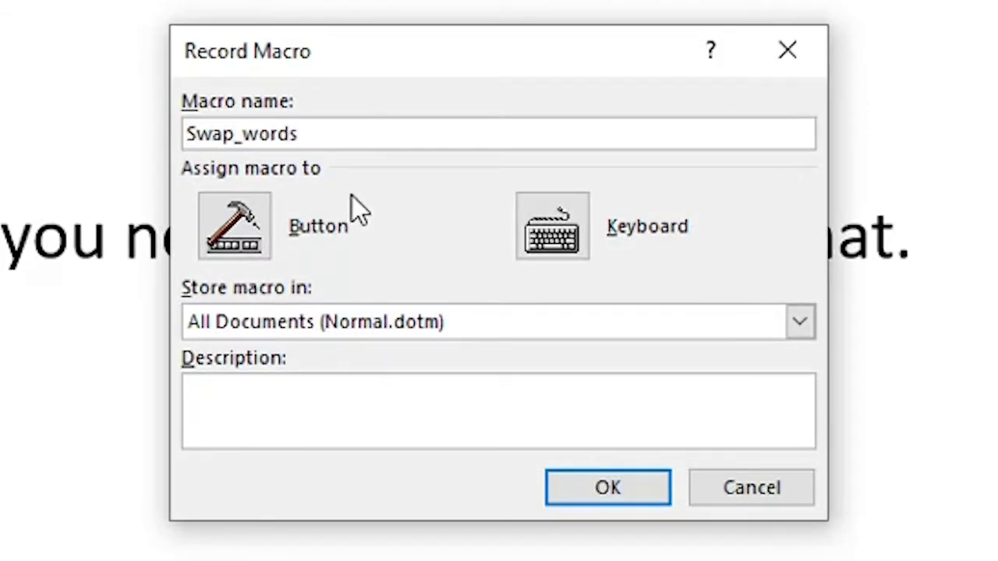
# Assign the macro to a button and add Normal.NewMacros.Swap_words to the Quick Access Toolbar commands.
pyautogui.click(257, 238)
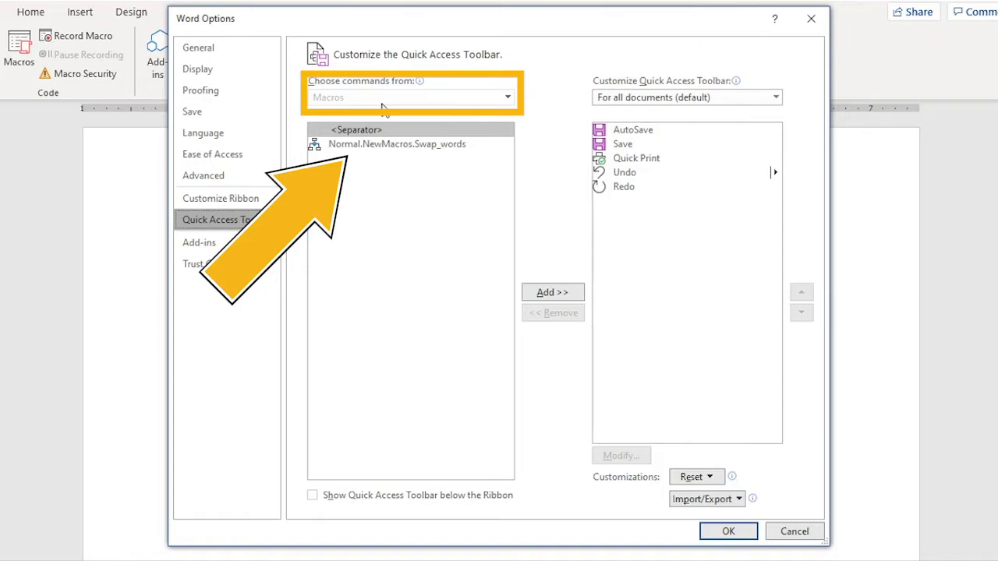
pyautogui.click(400, 148)
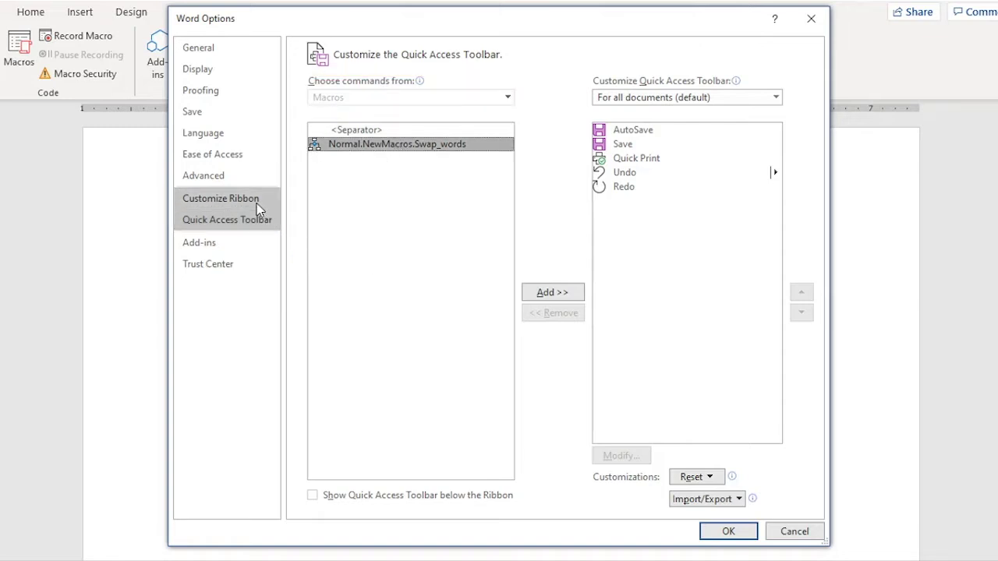
pyautogui.click(541, 291)
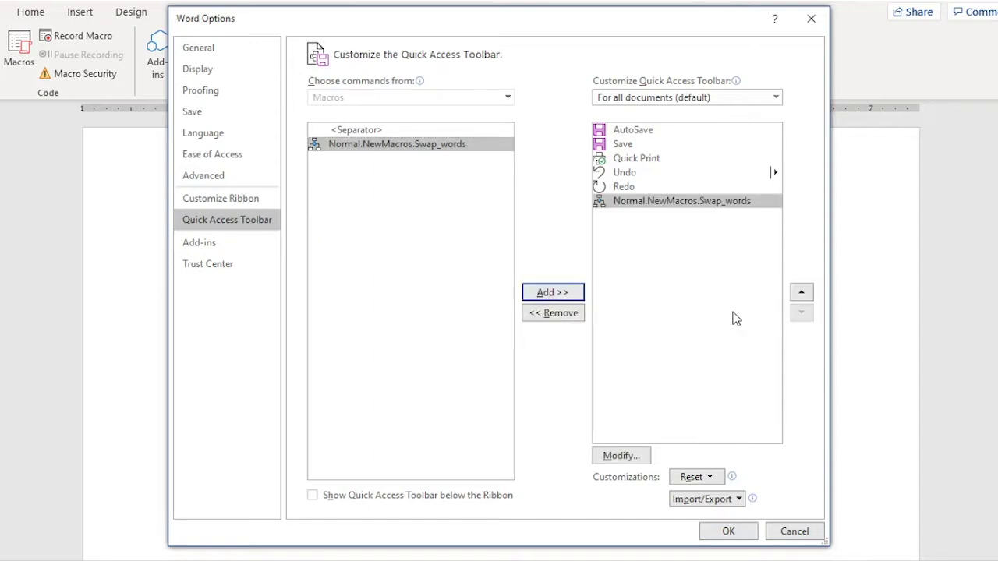
# Move the Swap_words entry up four places in the Quick Access Toolbar order and back down to the end.
pyautogui.click(801, 293)
pyautogui.click(801, 293)
pyautogui.click(800, 294)
pyautogui.click(801, 293)
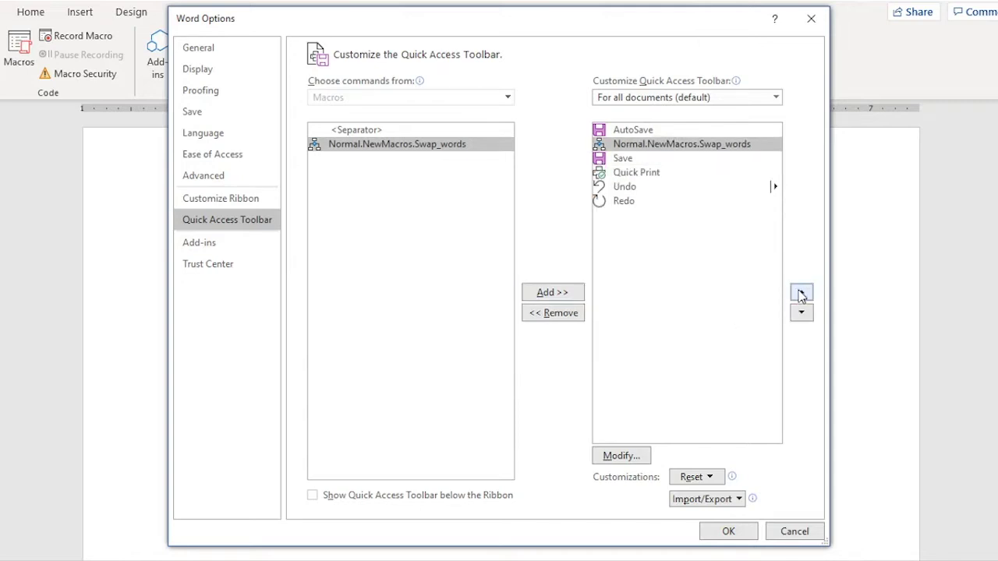
pyautogui.click(809, 315)
pyautogui.click(809, 315)
pyautogui.click(809, 315)
pyautogui.click(809, 315)
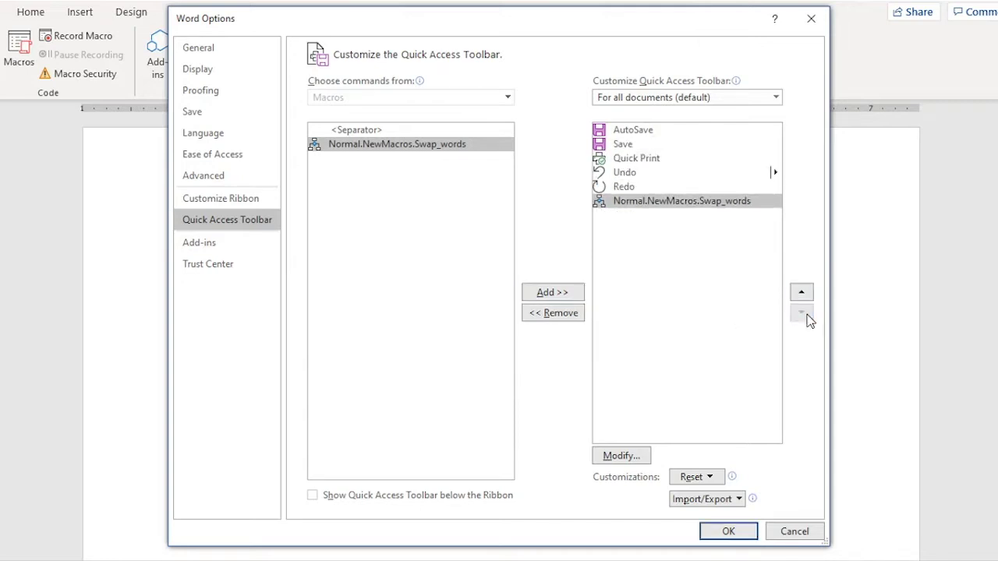
# Set the Swap_words button's display name to "Swap words" and accept the toolbar customization.
pyautogui.click(629, 457)
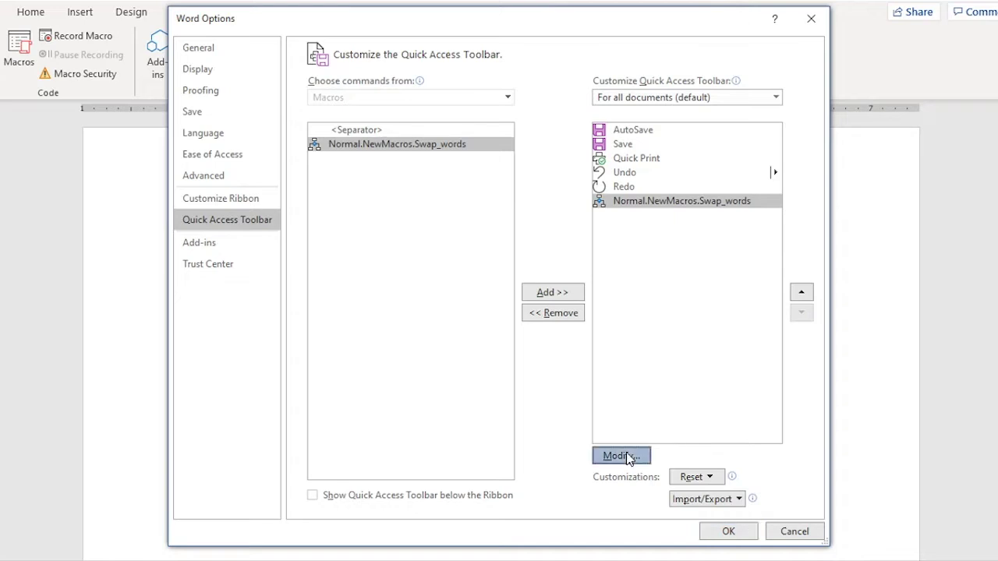
pyautogui.moveTo(599, 229)
pyautogui.mouseDown()
pyautogui.moveTo(603, 263)
pyautogui.moveTo(604, 223)
pyautogui.mouseUp()
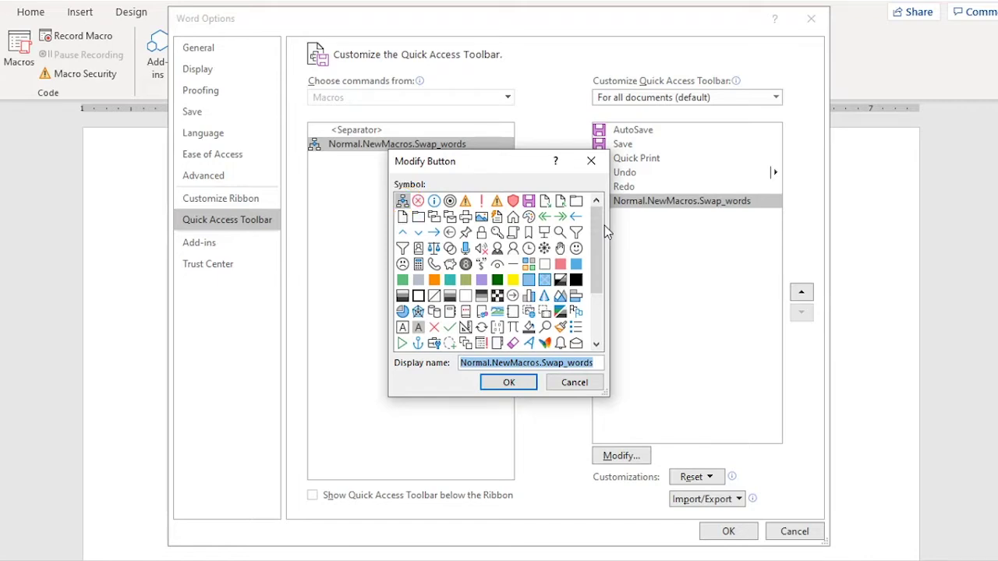
pyautogui.write('Swap words')
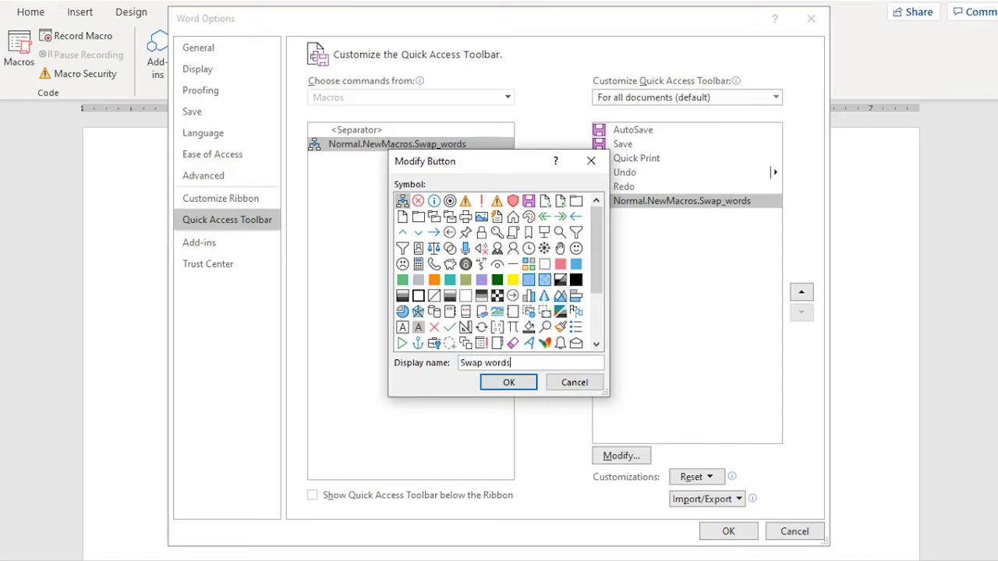
pyautogui.click(511, 383)
pyautogui.click(727, 530)
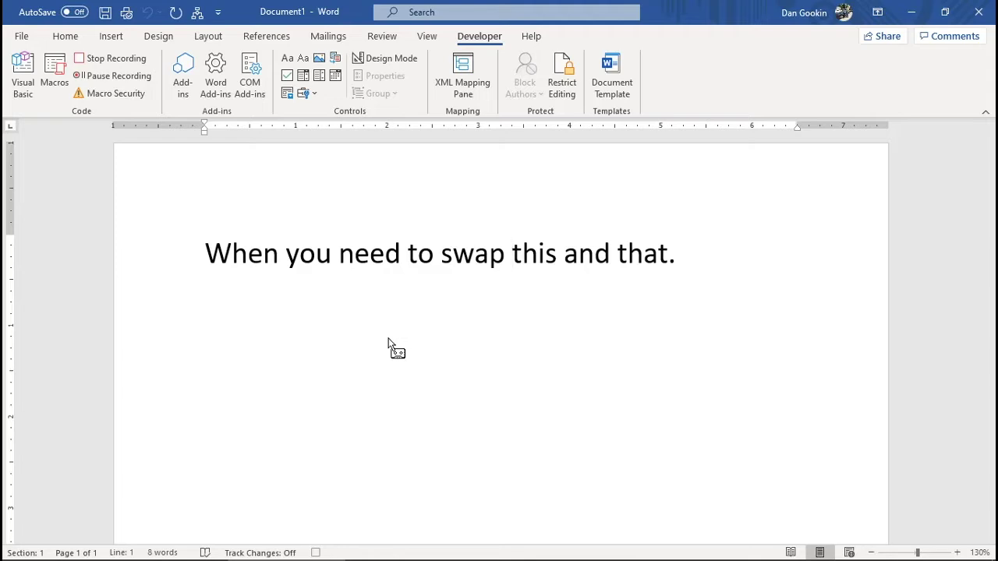
# Record moving the word "this" from before "and" to directly before "that" by cutting and pasting it.
pyautogui.hotkey('ctrl', 'shift', 'Right')
pyautogui.hotkey('ctrl', 'x')
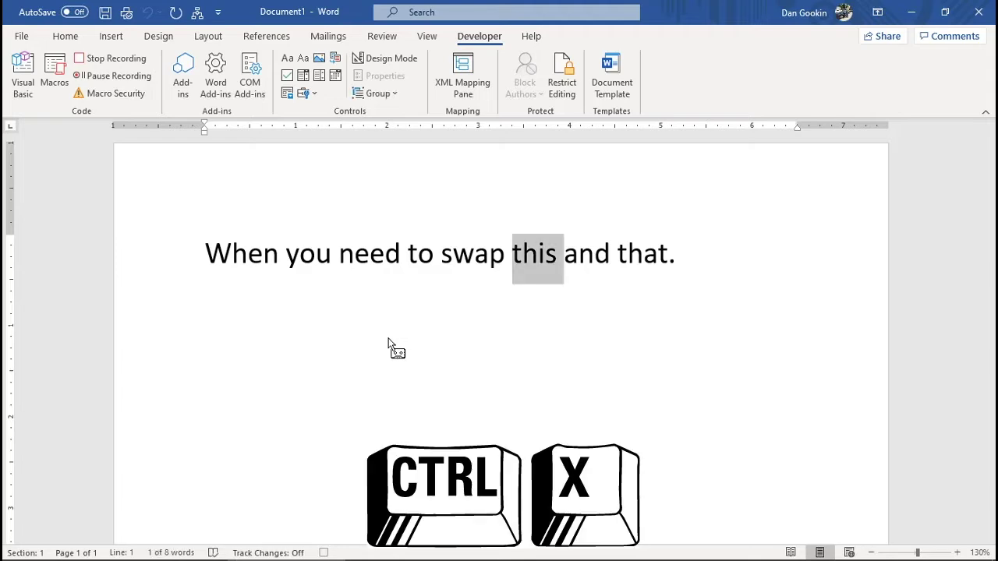
pyautogui.hotkey('ctrl', 'Right')
pyautogui.hotkey('ctrl', 'Right')
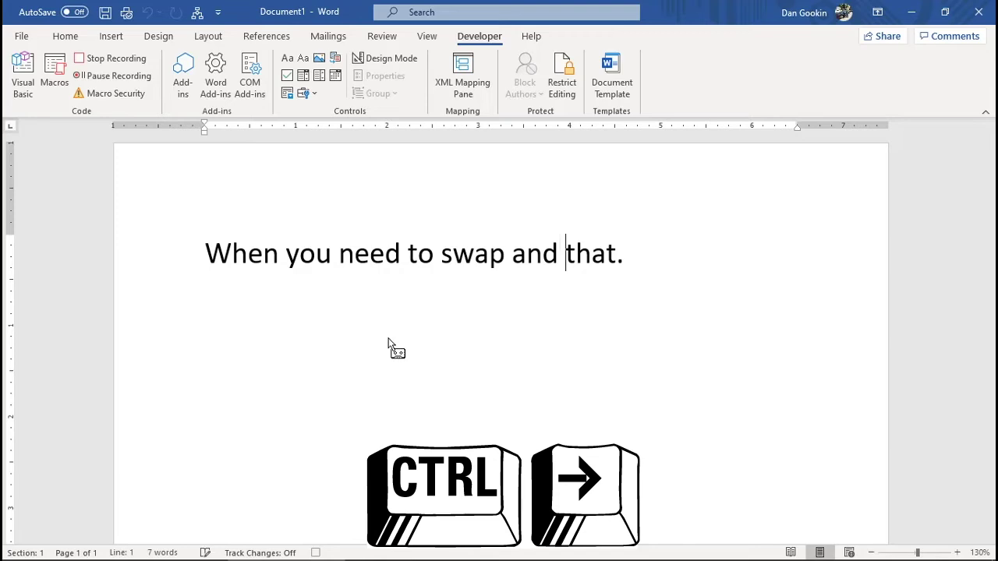
pyautogui.hotkey('ctrl', 'v')
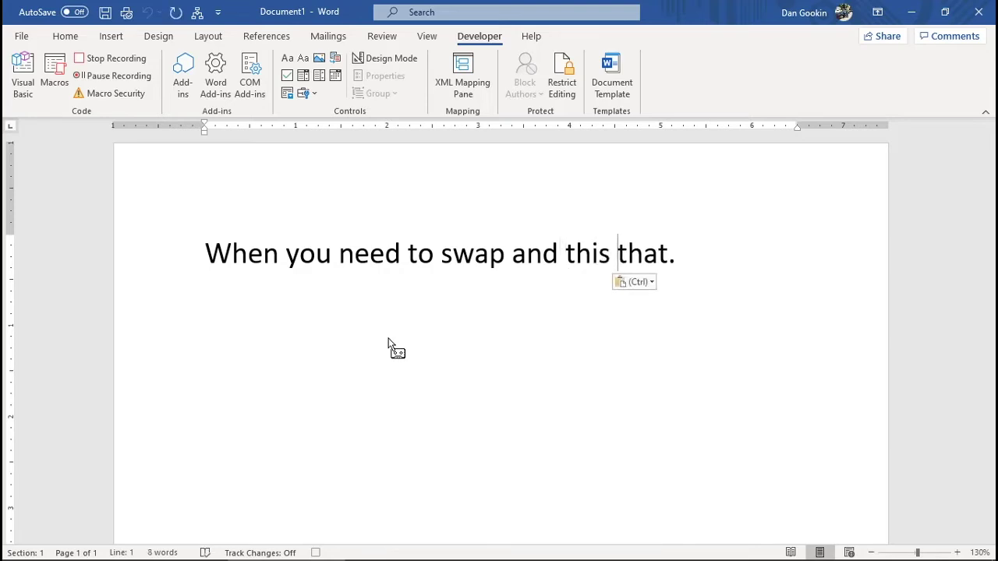
# Record moving the word "that" from the end of the sentence to directly before "and" by cutting and pasting it.
pyautogui.hotkey('ctrl', 'shift', 'Right')
pyautogui.hotkey('ctrl', 'x')
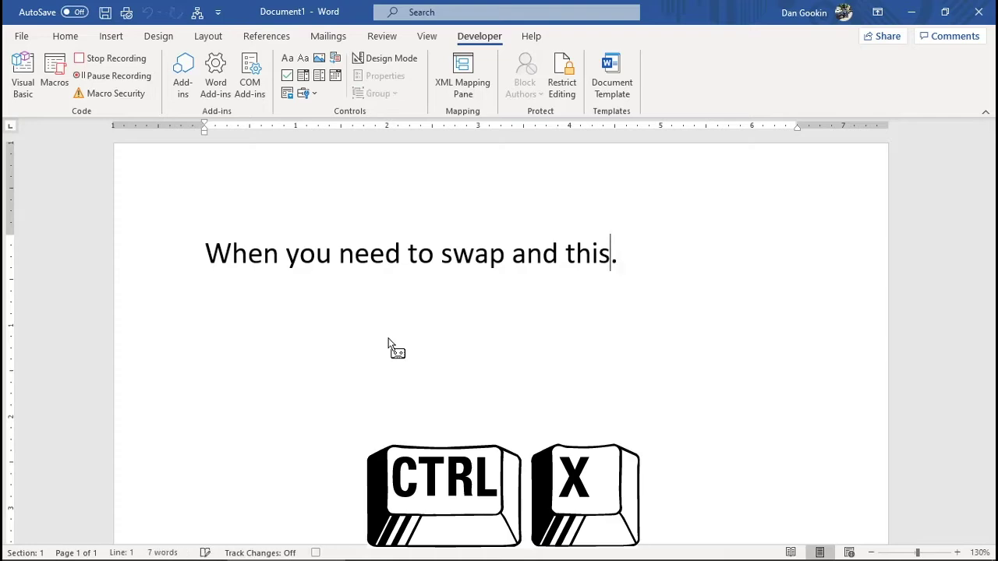
pyautogui.hotkey('ctrl', 'Left')
pyautogui.hotkey('ctrl', 'Left')
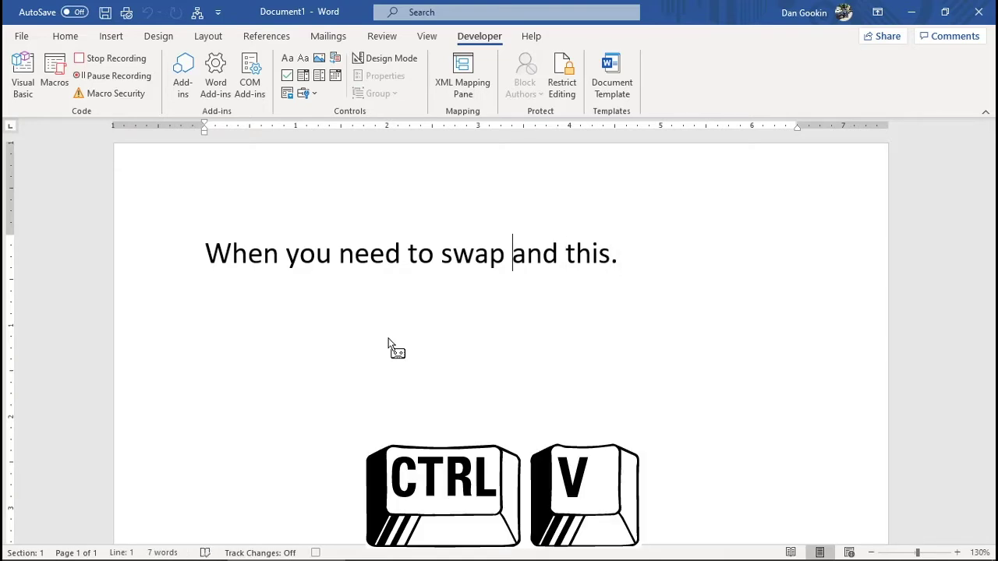
pyautogui.hotkey('ctrl', 'v')
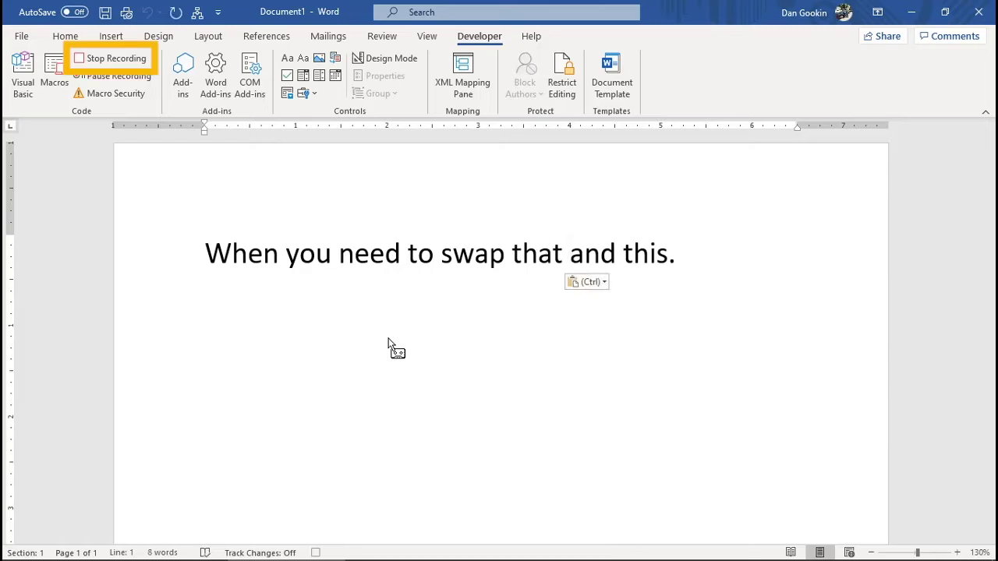
# Stop the macro recording and run the Swap words macro with the cursor at the start of "that".
pyautogui.click(114, 59)
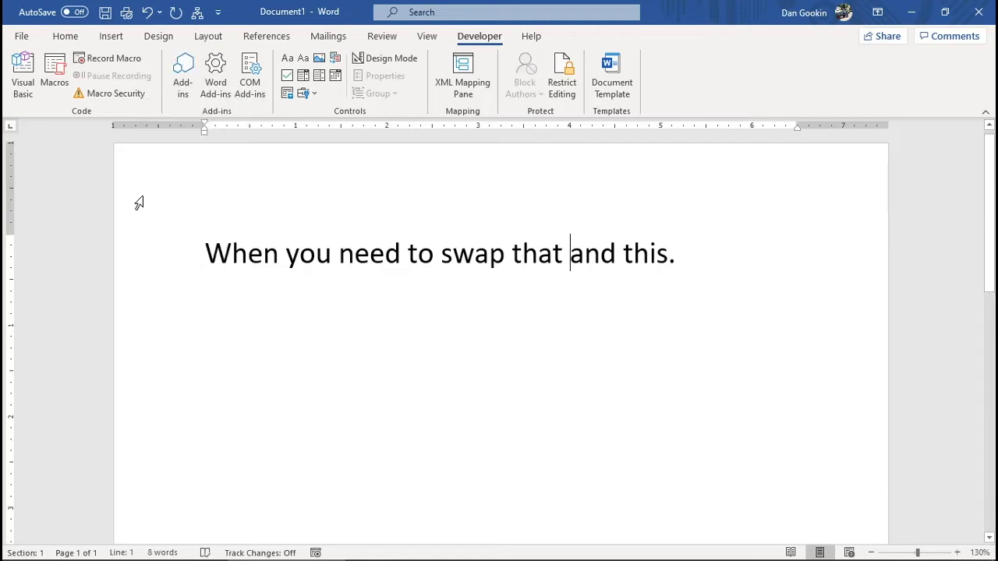
pyautogui.hotkey('ctrl', 'Left')
pyautogui.click(198, 16)
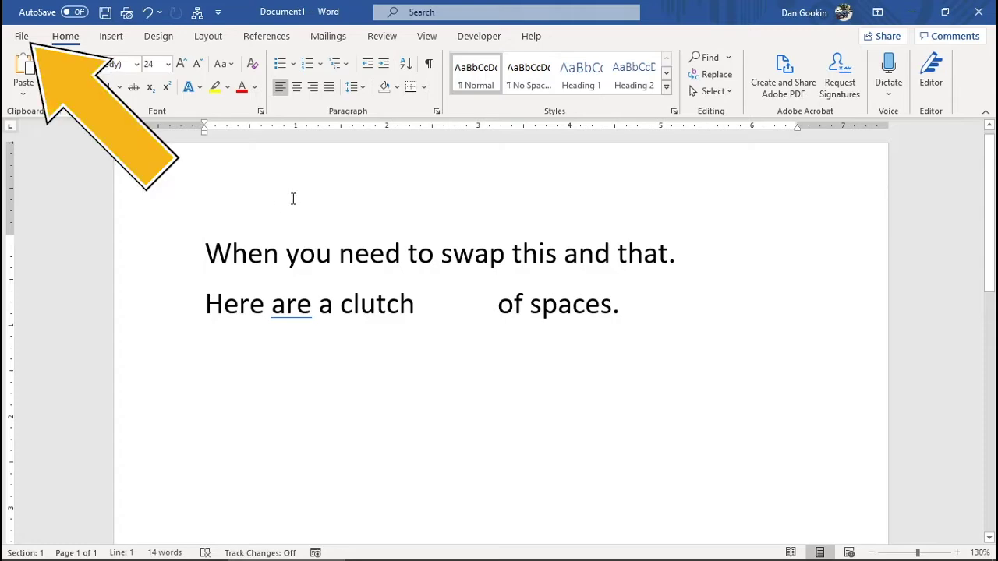
# Add a new group to the Favorites (Custom) tab in the ribbon customization options.
pyautogui.click(25, 41)
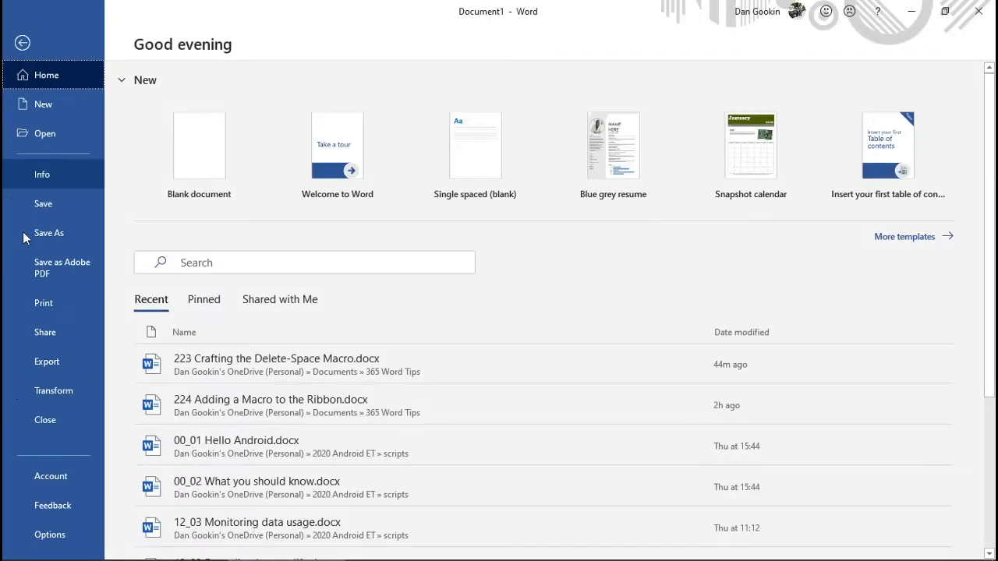
pyautogui.click(47, 535)
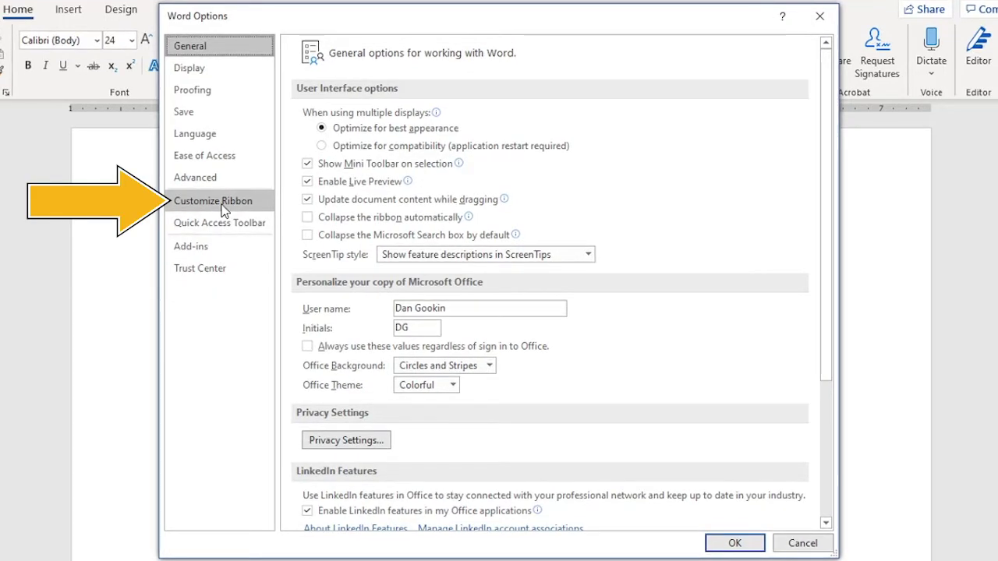
pyautogui.click(222, 205)
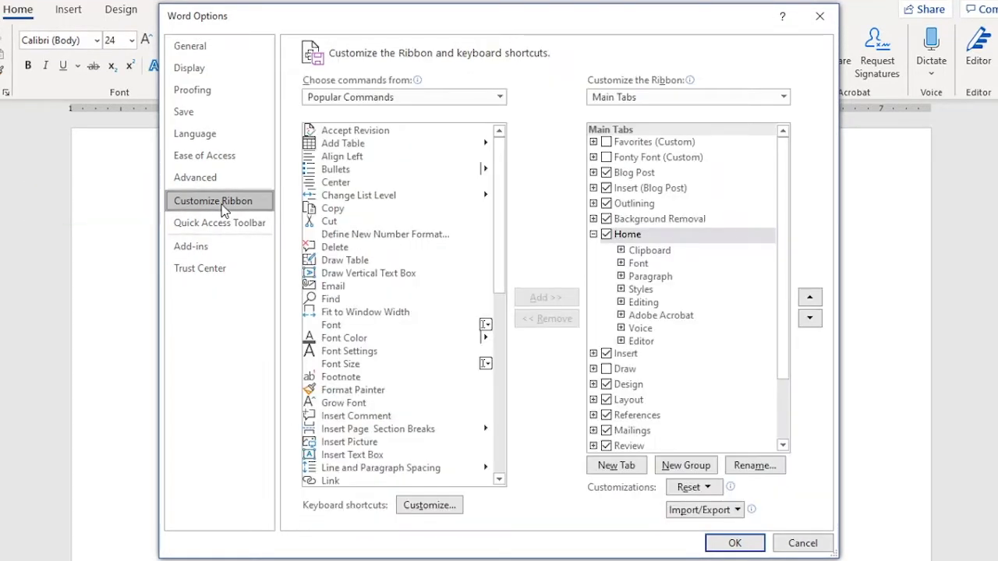
pyautogui.click(594, 235)
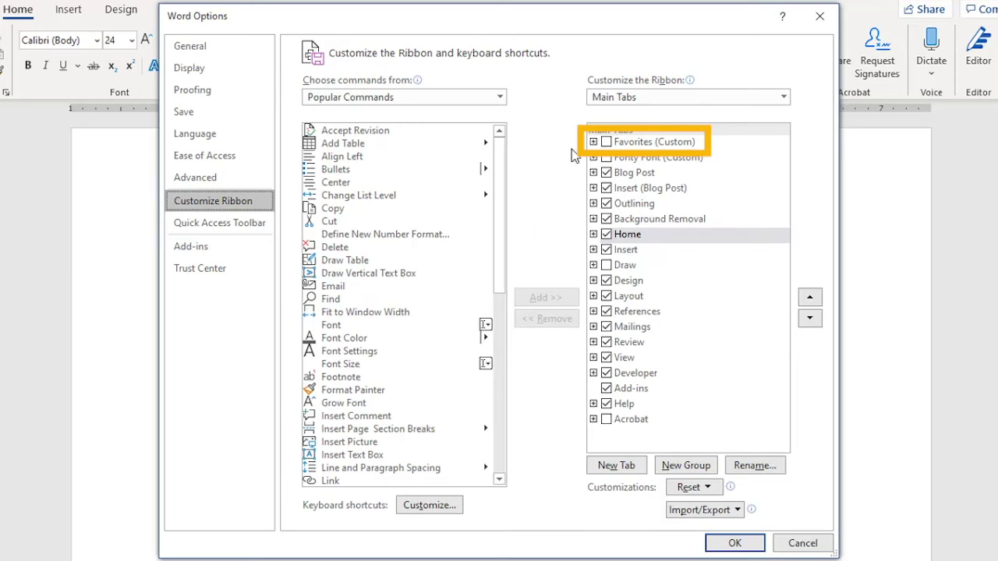
pyautogui.click(593, 142)
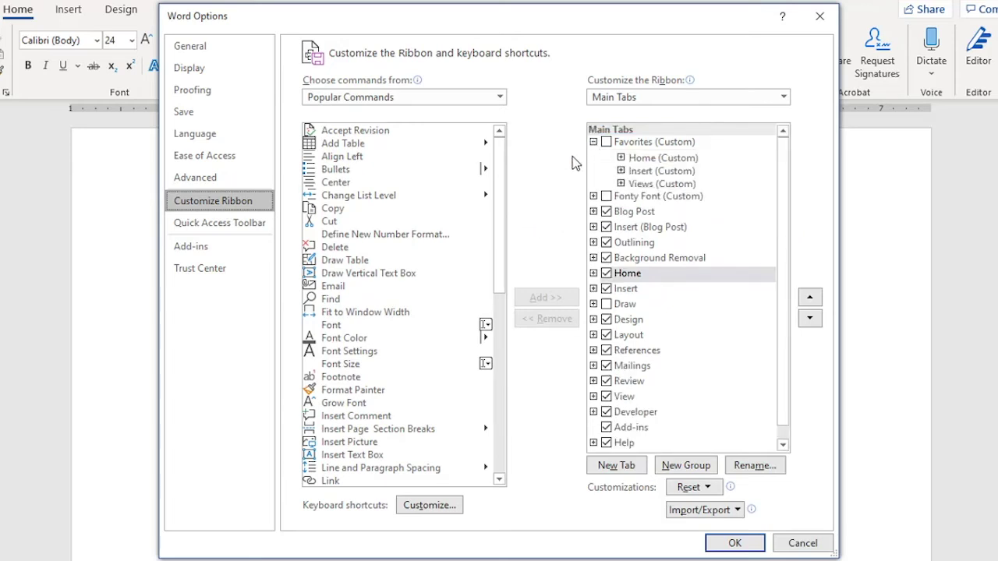
pyautogui.click(620, 148)
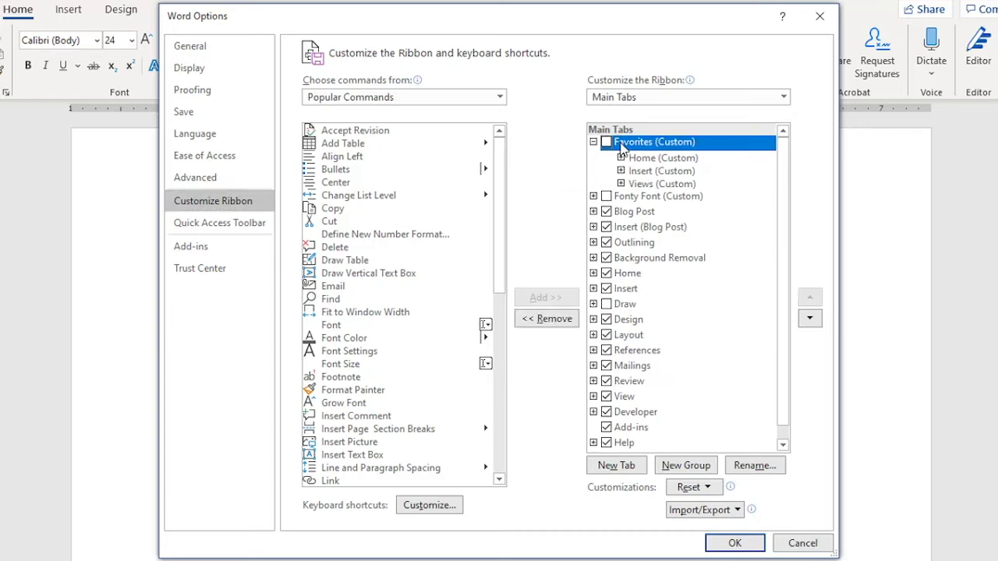
pyautogui.click(700, 465)
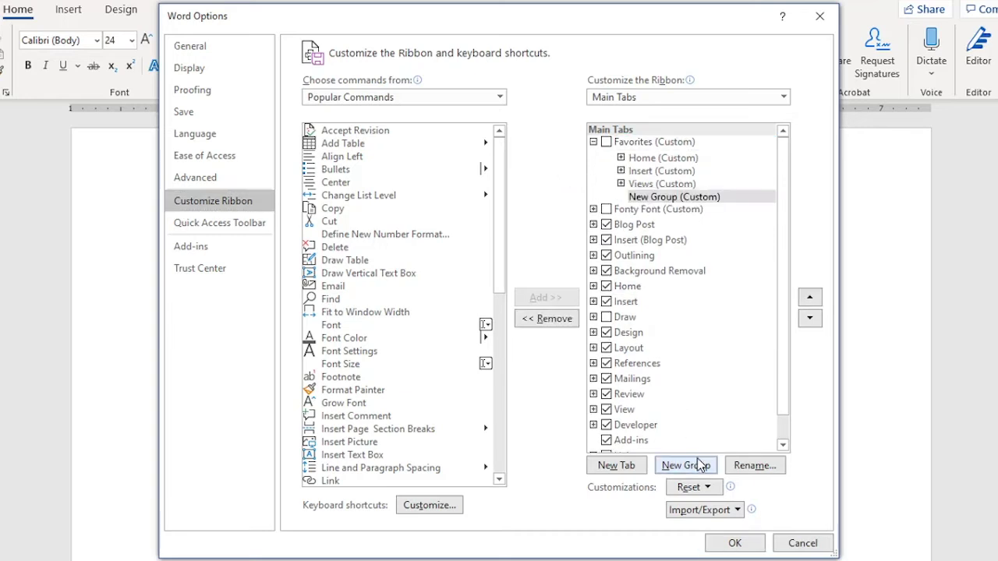
# Rename the new custom group in the Favorites tab as "macros".
pyautogui.click(745, 466)
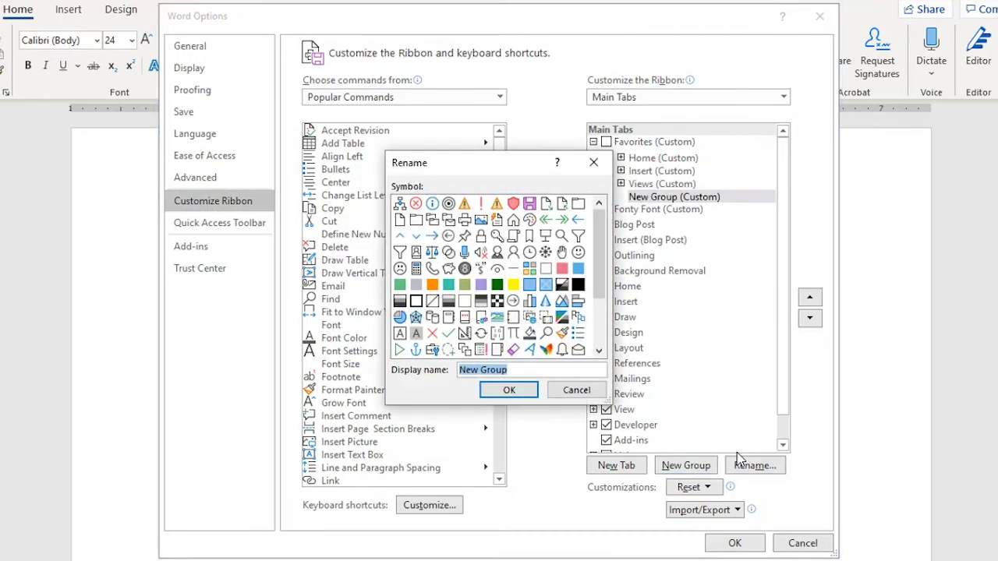
pyautogui.write('macros')
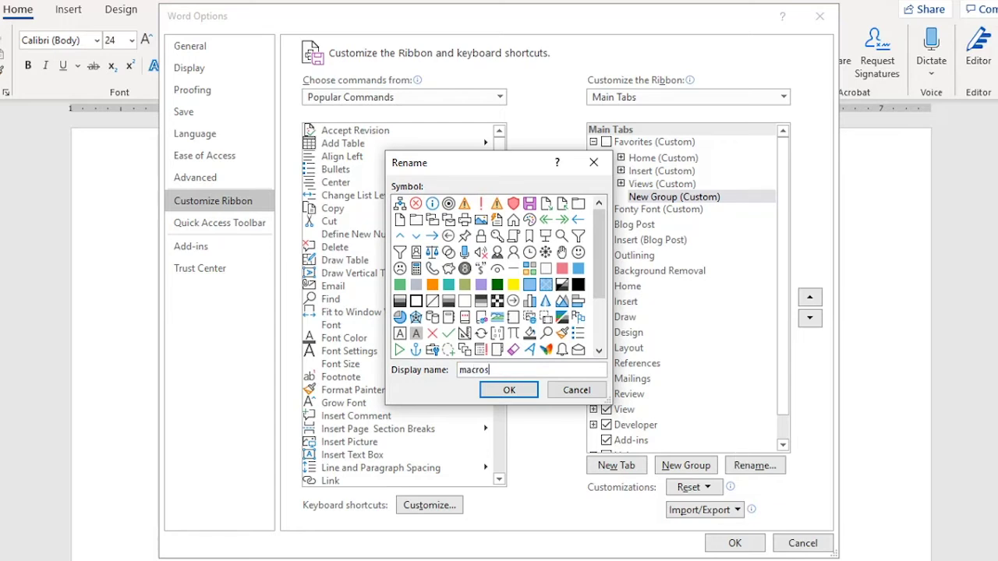
pyautogui.press('Return')
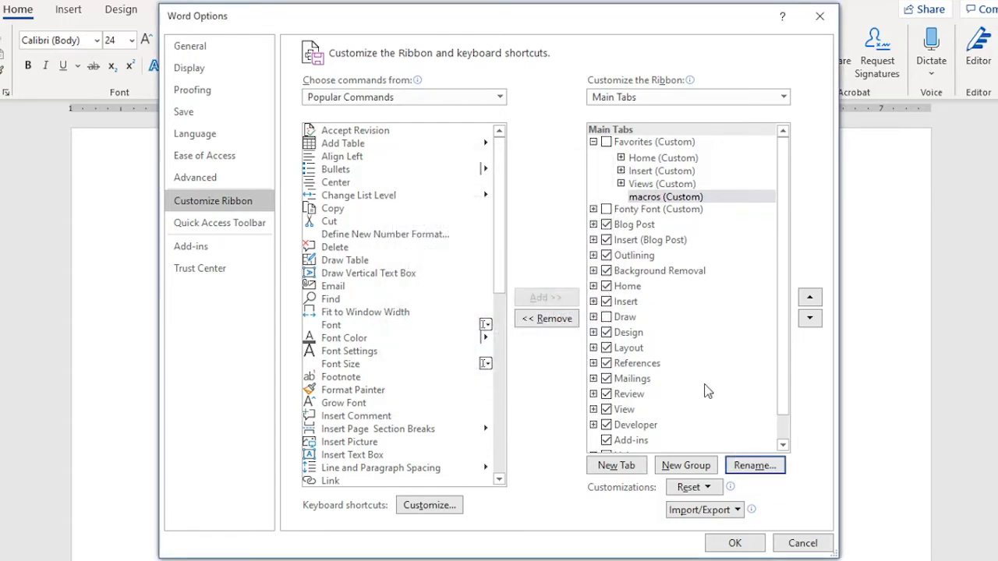
# List the available macros and add Normal.NewMacros.Swap_words to the macros (Custom) group.
pyautogui.click(499, 97)
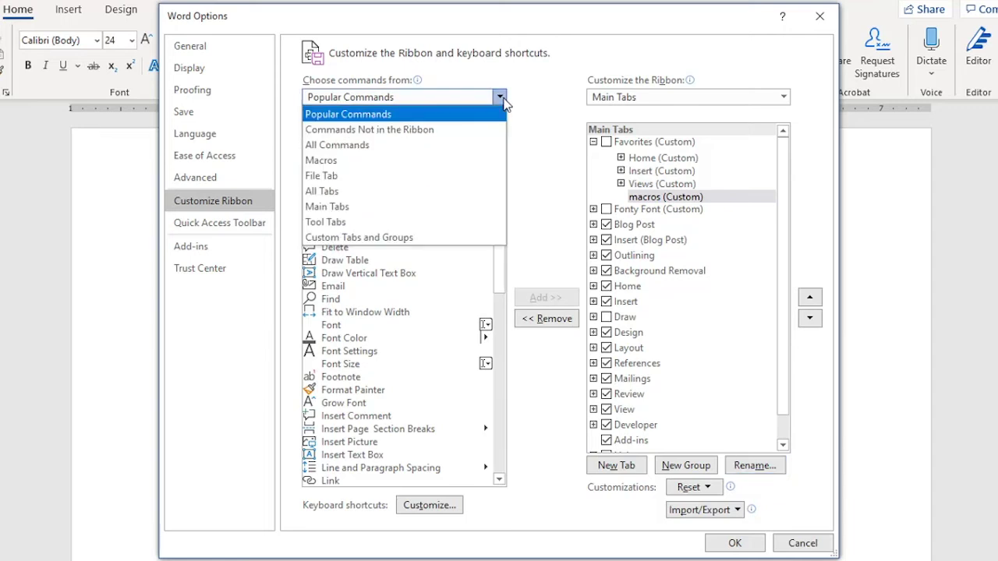
pyautogui.click(370, 161)
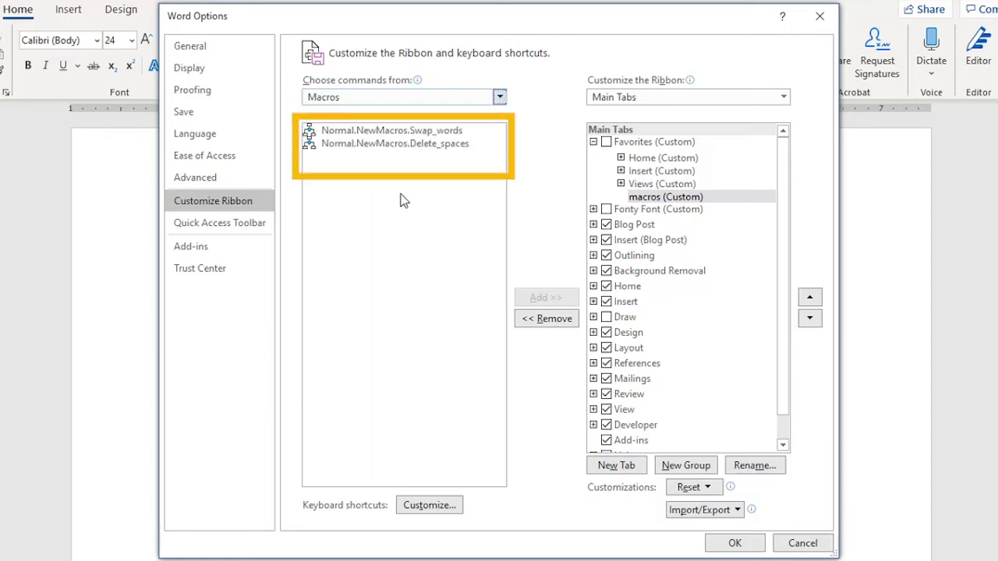
pyautogui.click(362, 132)
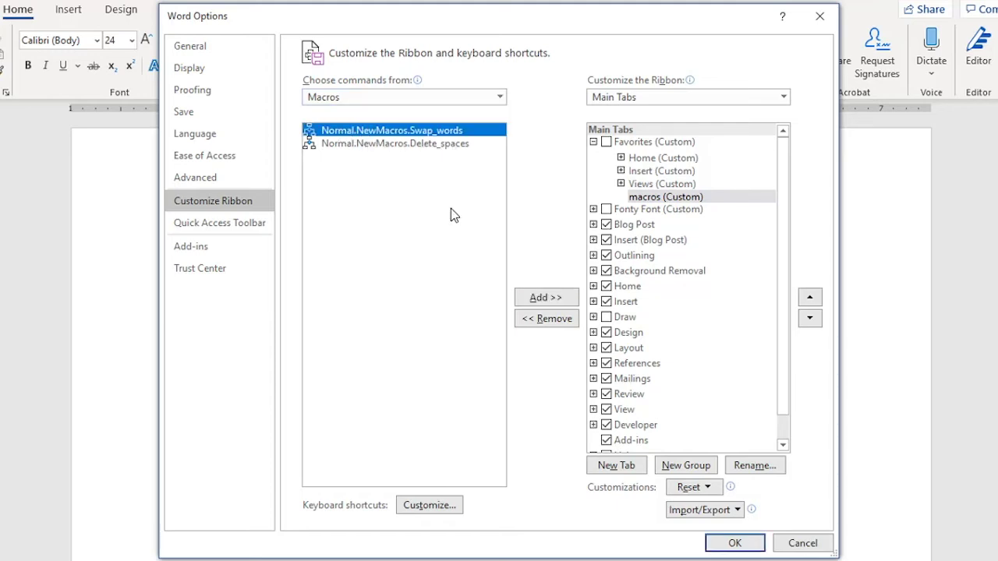
pyautogui.click(536, 299)
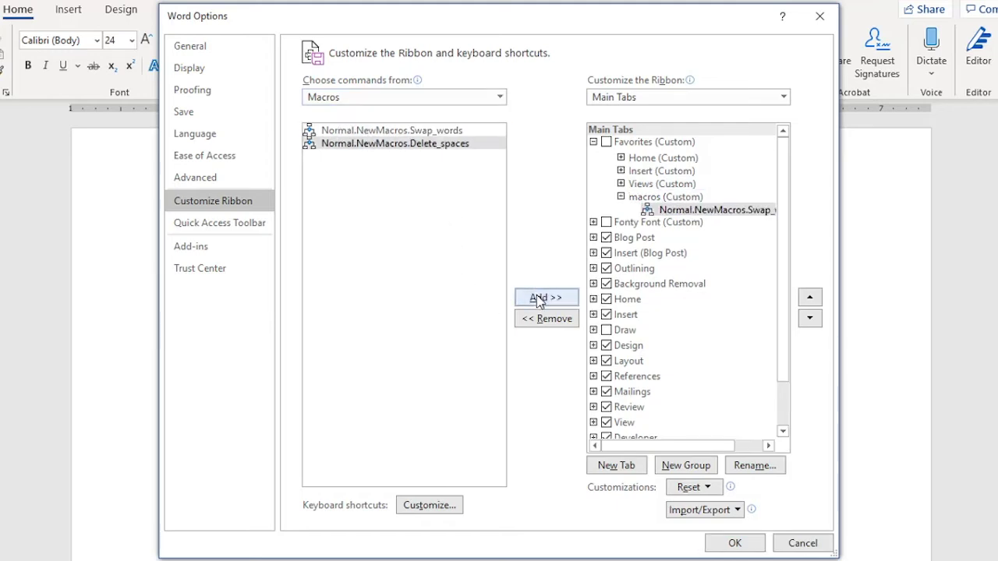
# Add Normal.NewMacros.Delete_spaces to the macros (Custom) group and rename the group's Swap_words entry as "Swap words".
pyautogui.click(538, 300)
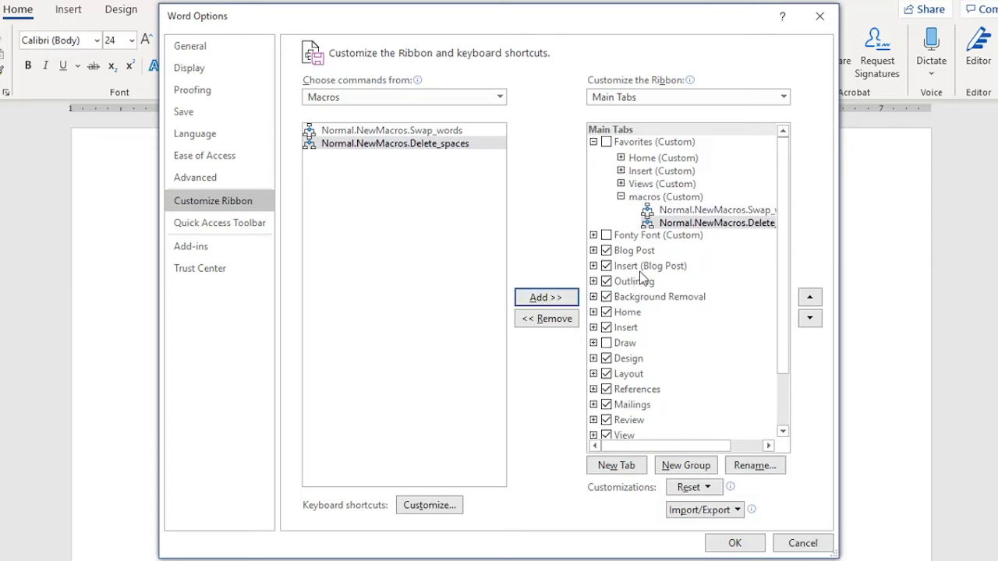
pyautogui.click(702, 210)
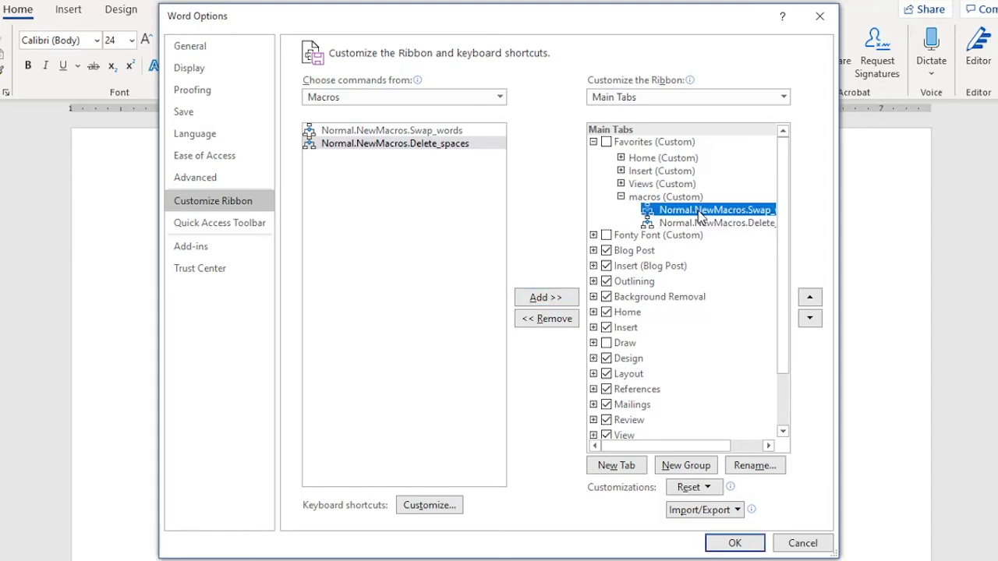
pyautogui.click(753, 466)
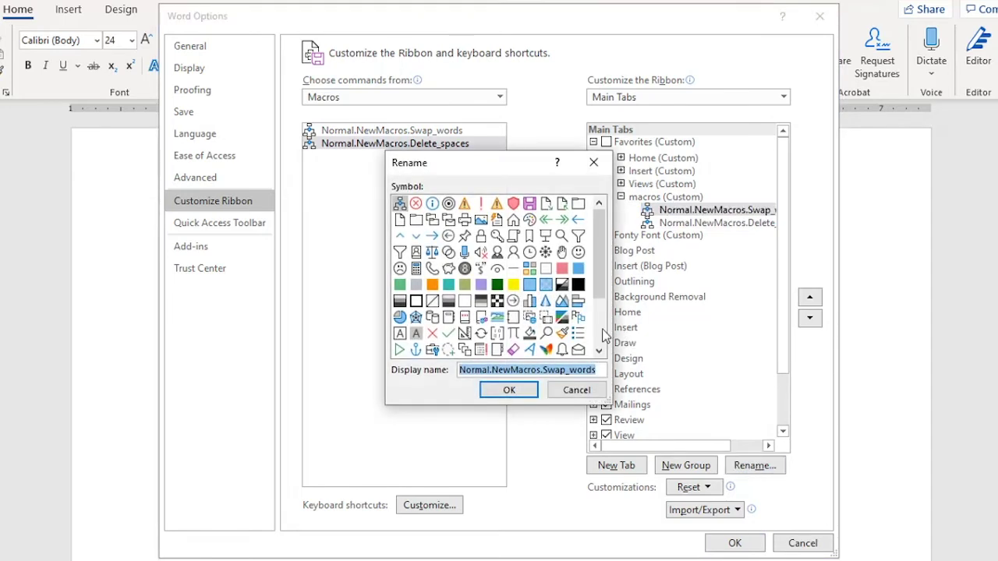
pyautogui.write('S')
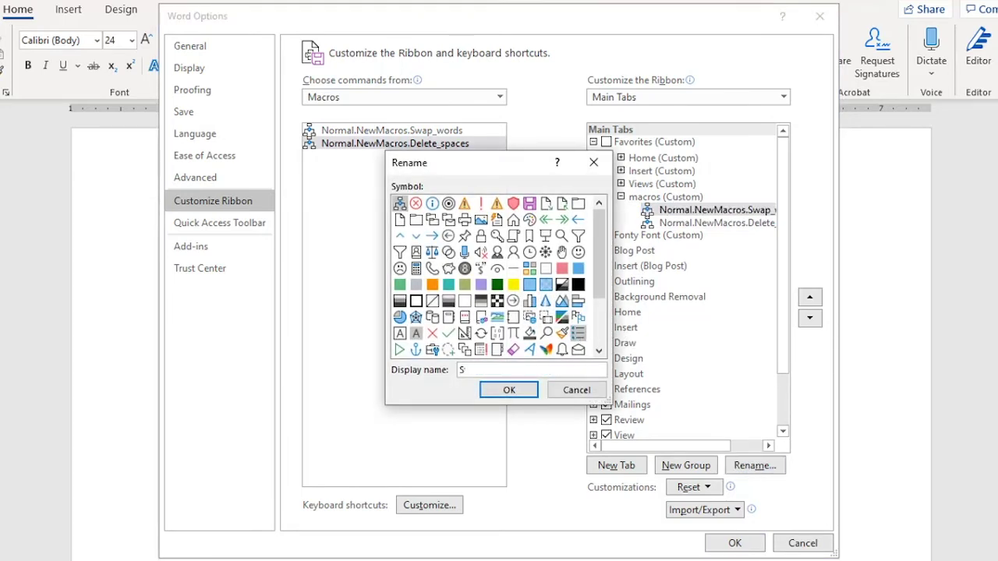
pyautogui.write('wap words')
pyautogui.press('Return')
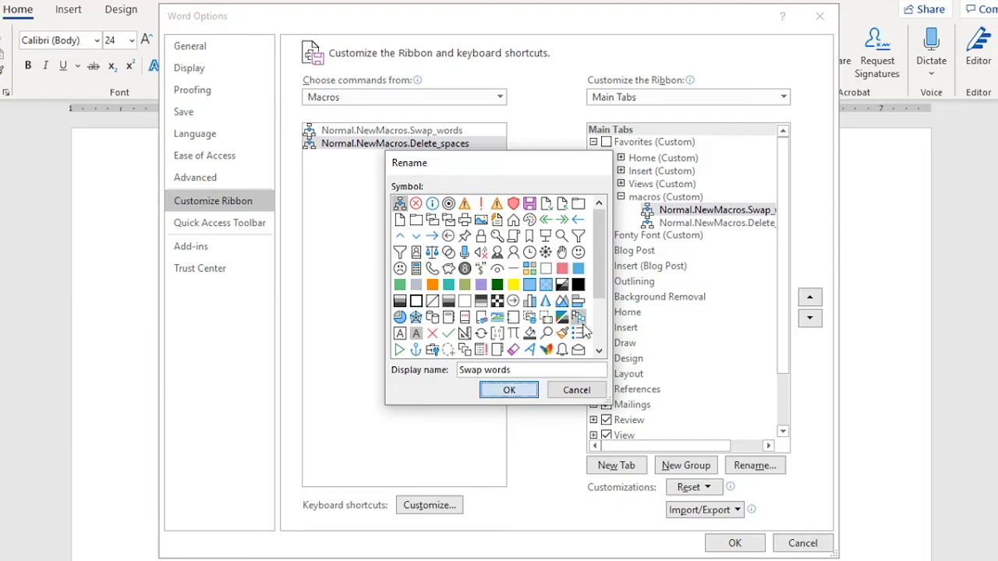
# Rename the Normal.NewMacros.Delete_spaces entry in the macros (Custom) group as "Delete spaces".
pyautogui.click(693, 225)
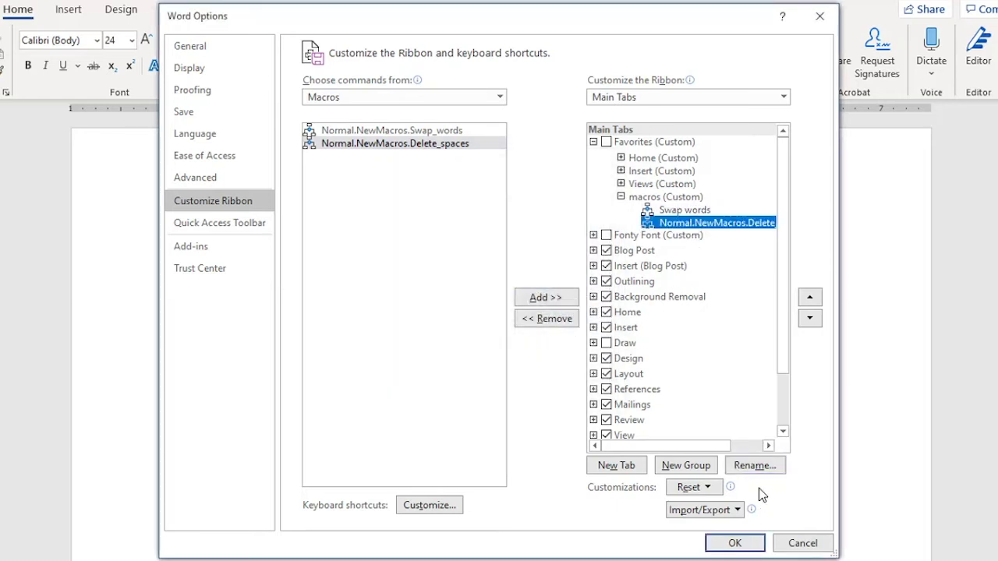
pyautogui.click(754, 467)
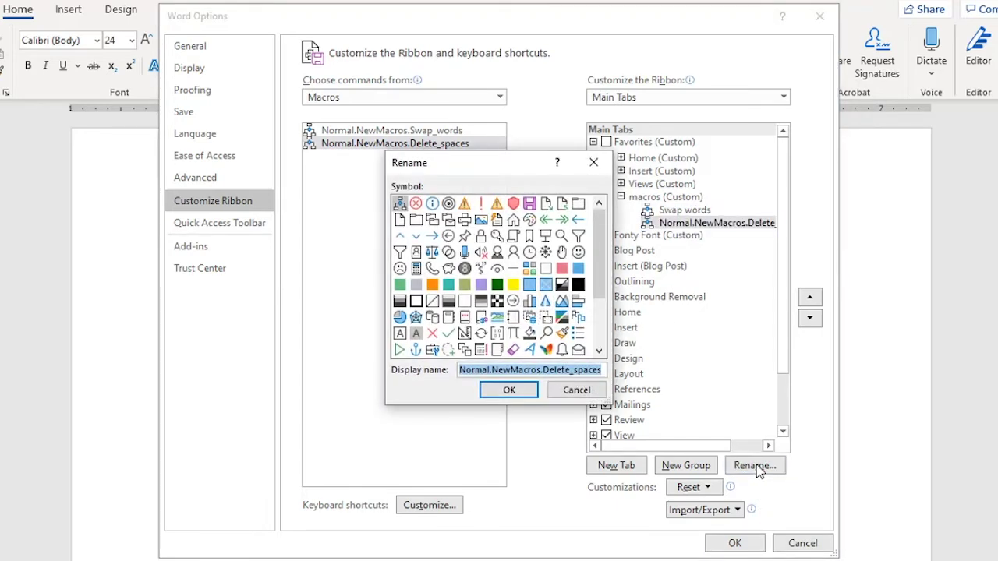
pyautogui.write('Delete')
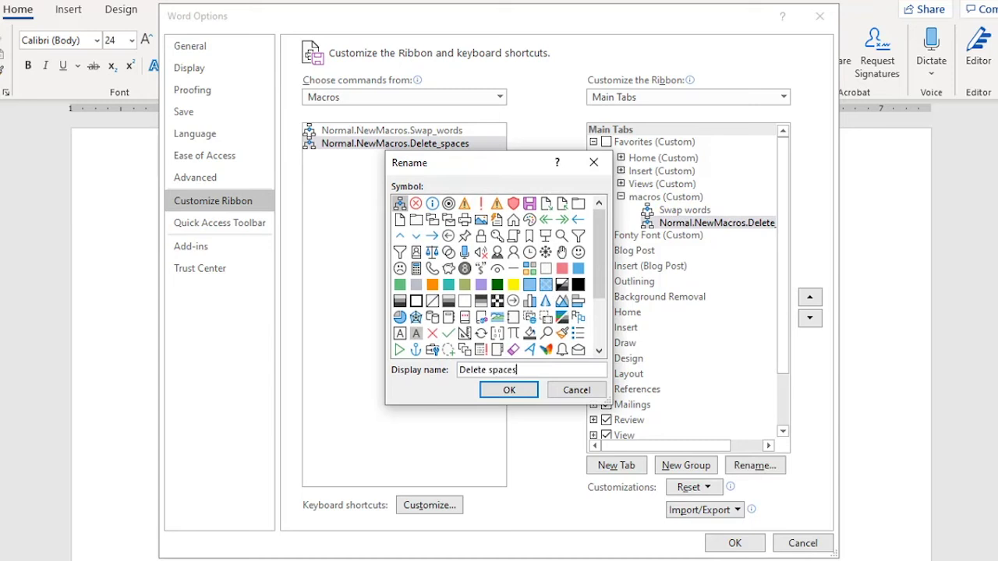
pyautogui.click(510, 392)
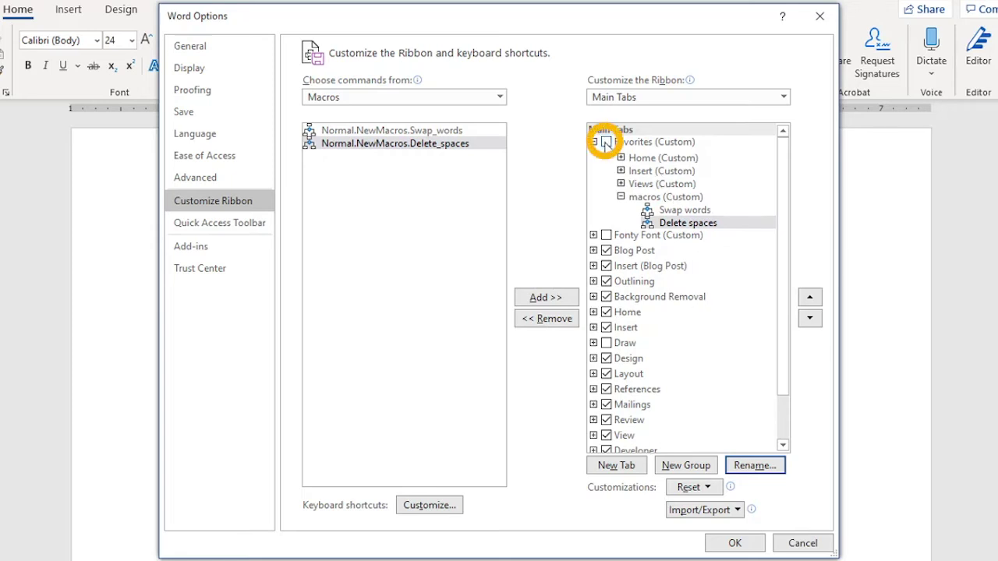
# Enable the Favorites (Custom) tab, apply the ribbon customization, and display that tab in the document window.
pyautogui.click(606, 143)
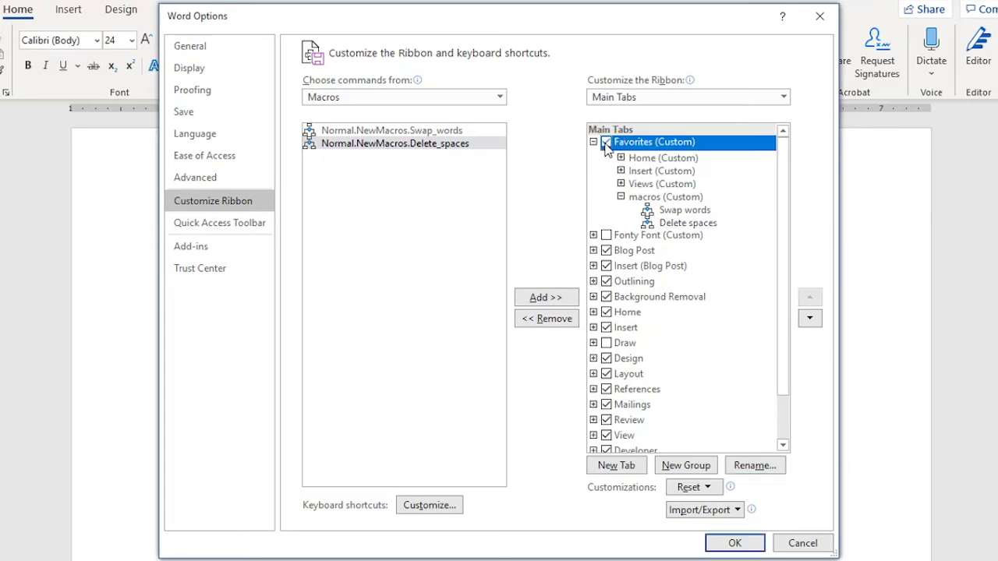
pyautogui.click(730, 542)
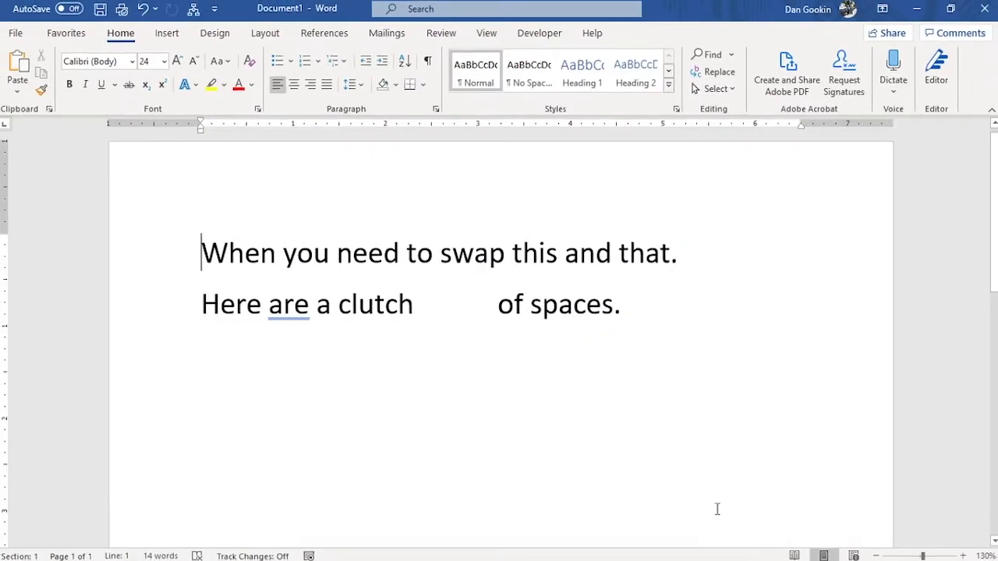
pyautogui.click(76, 41)
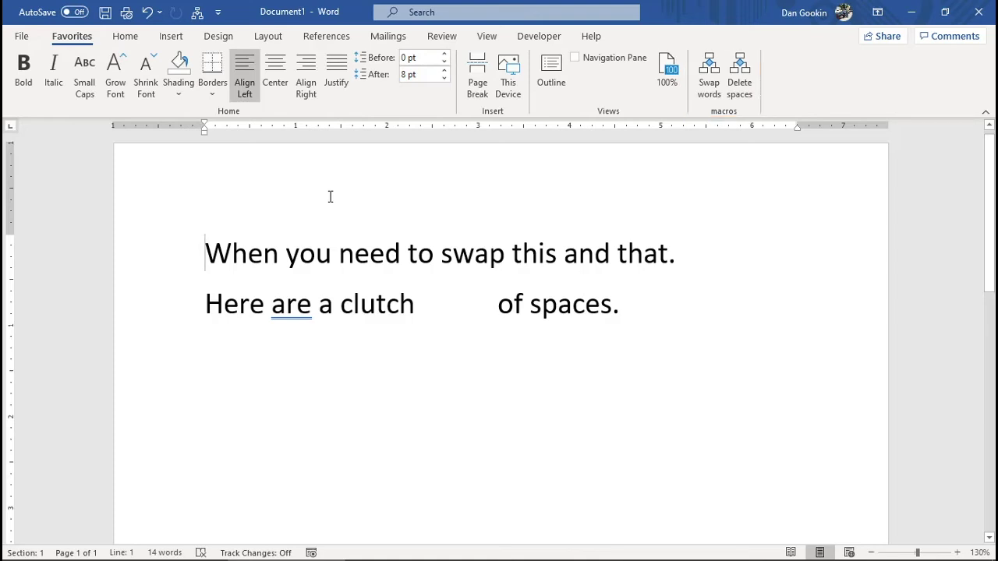
# Run the Swap words macro from the start of "this" and the Delete spaces macro from the end of "clutch".
pyautogui.click(513, 251)
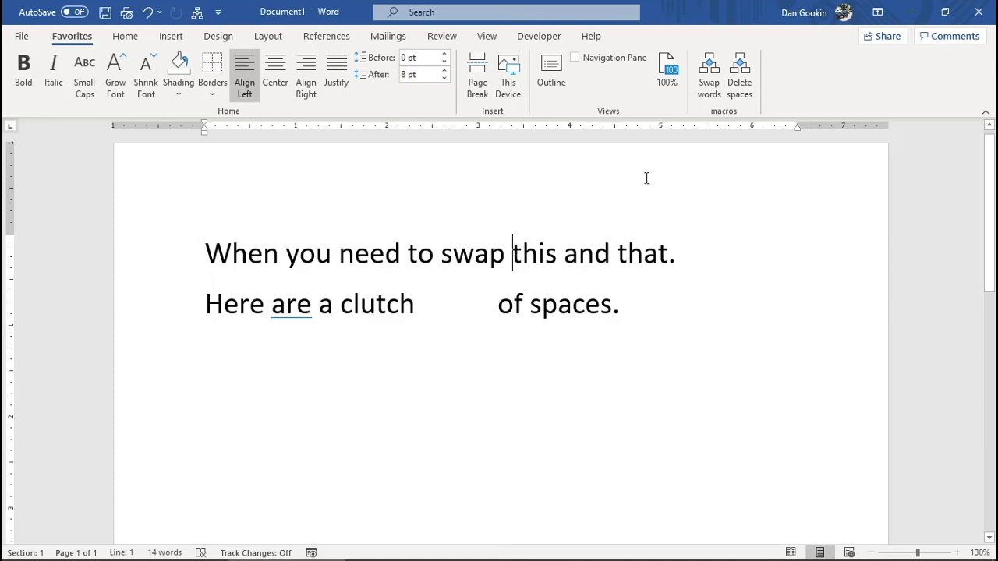
pyautogui.click(708, 74)
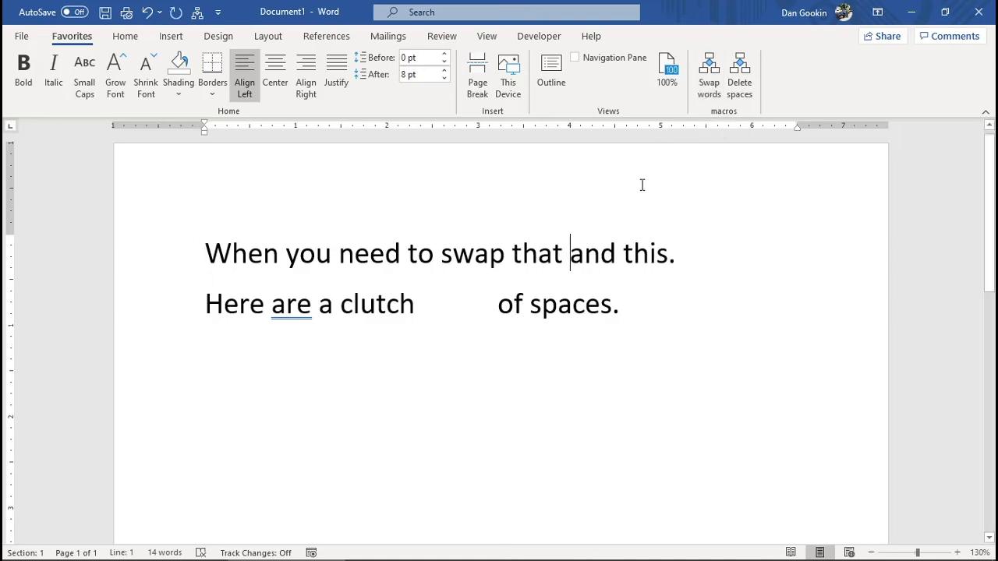
pyautogui.click(416, 302)
pyautogui.click(743, 88)
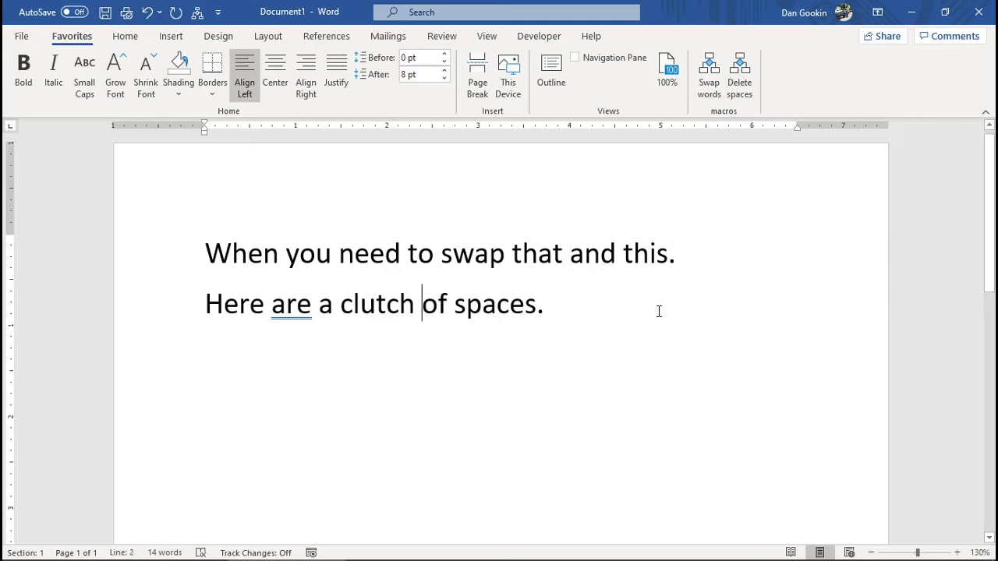